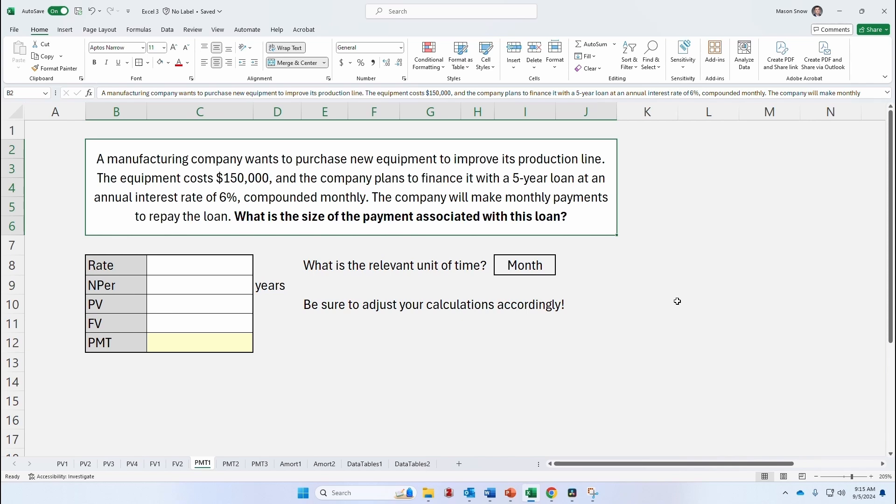
Enter the loan inputs: rate 6%, NPer 5 years, PV 150000 and FV 0
left_click(222, 271)
type("6%")
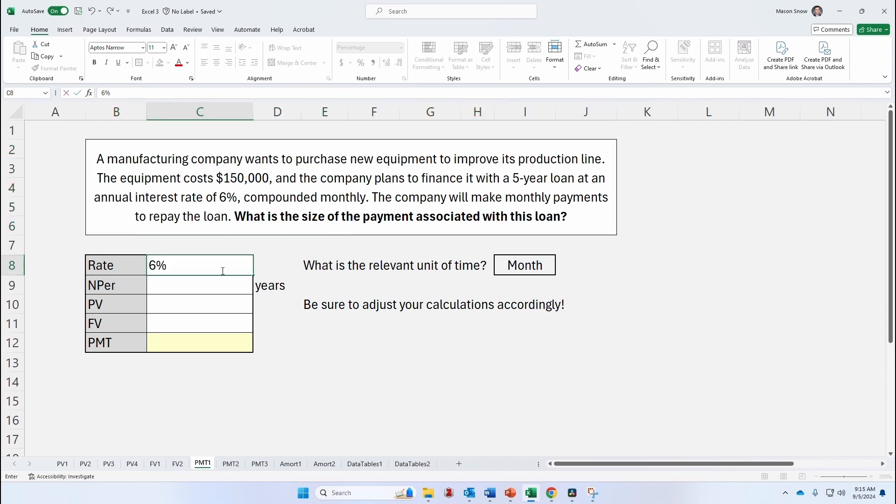
key("Return")
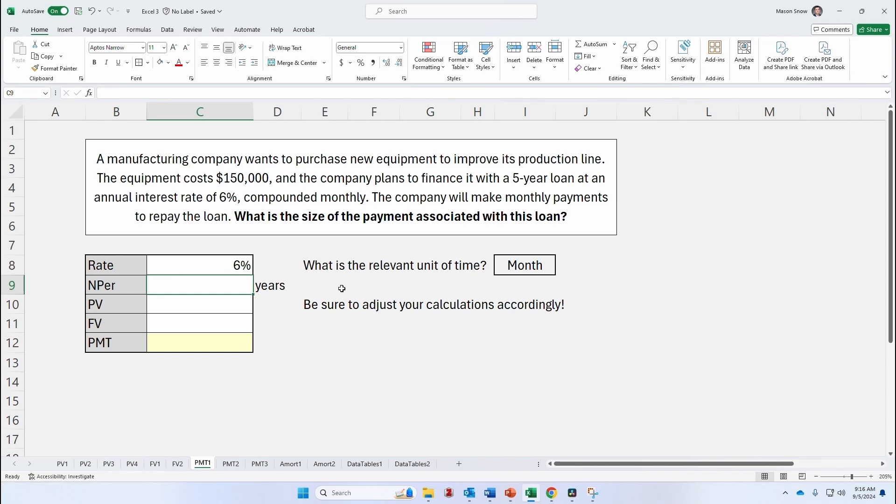
type("5")
key("Return")
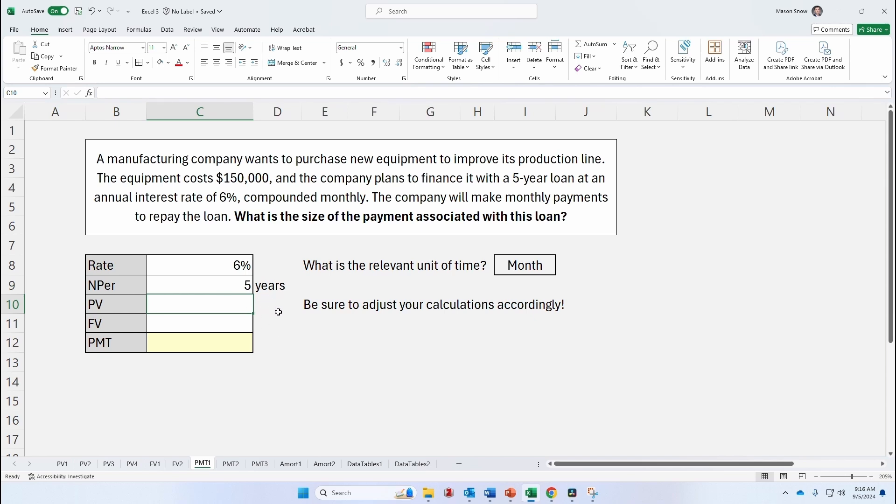
type("150000")
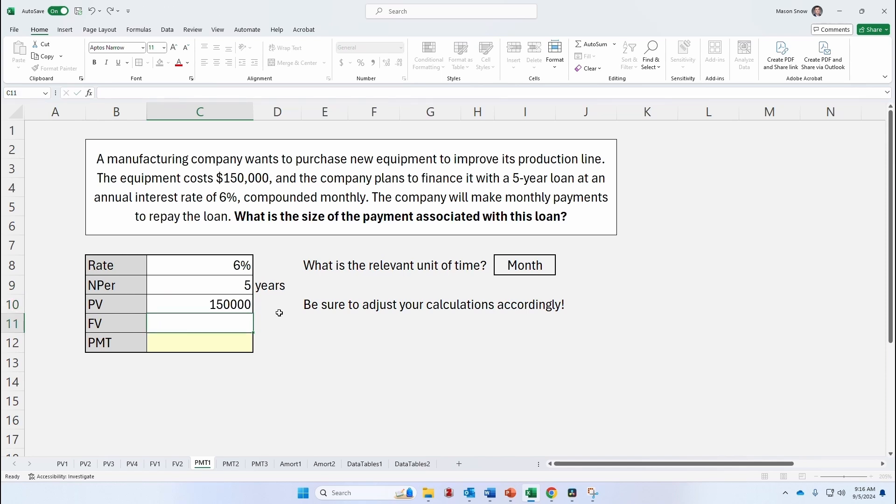
key("Return")
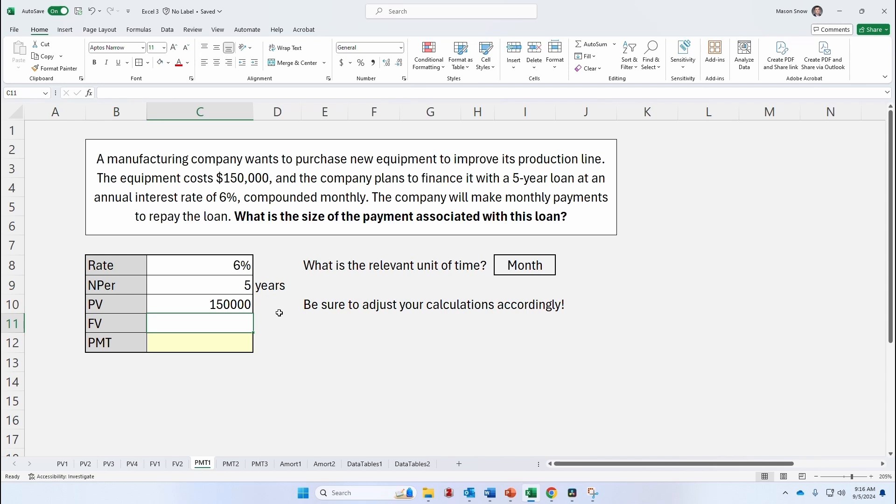
type("0")
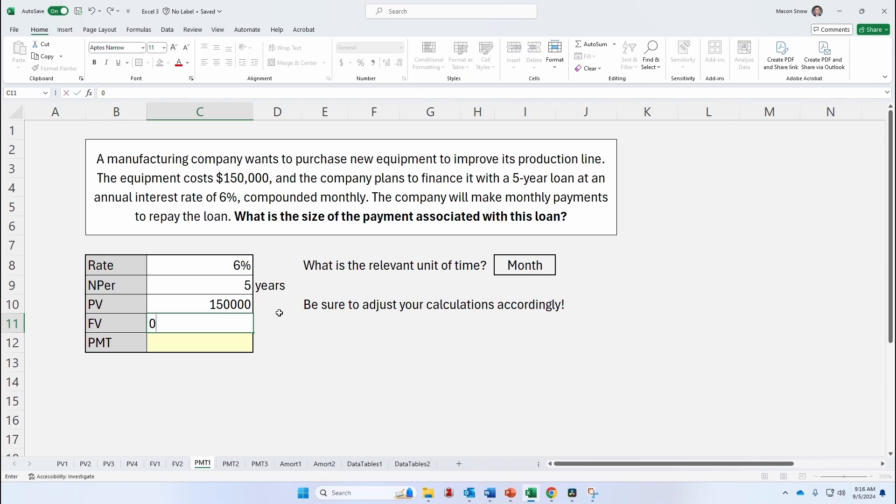
key("Return")
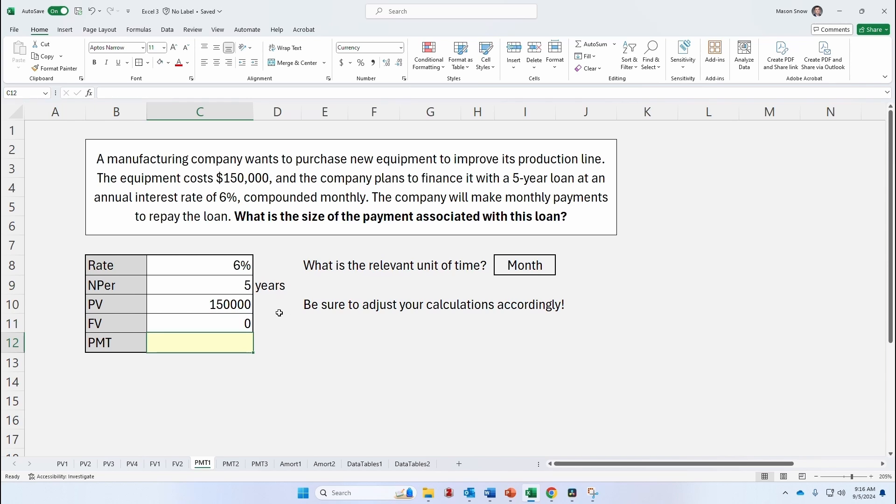
Start a PMT formula in the payment cell using C8/12 as the monthly rate and C9*12 as periods
type("=")
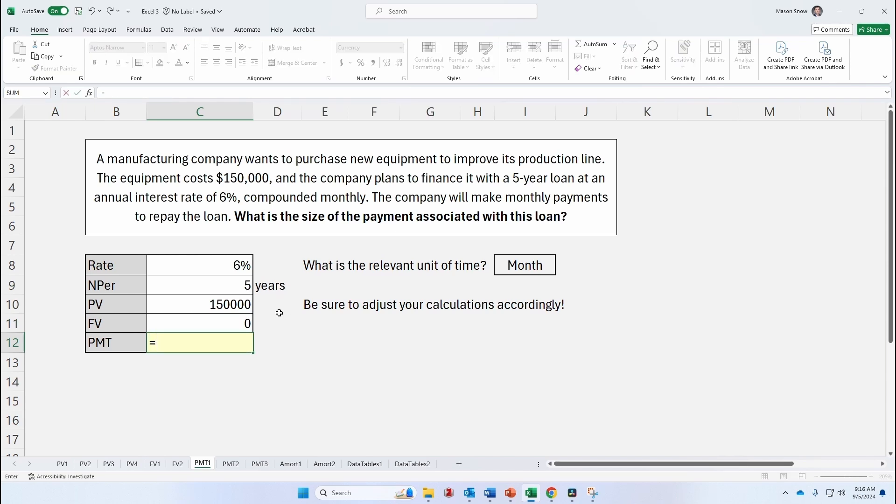
type("pmt(")
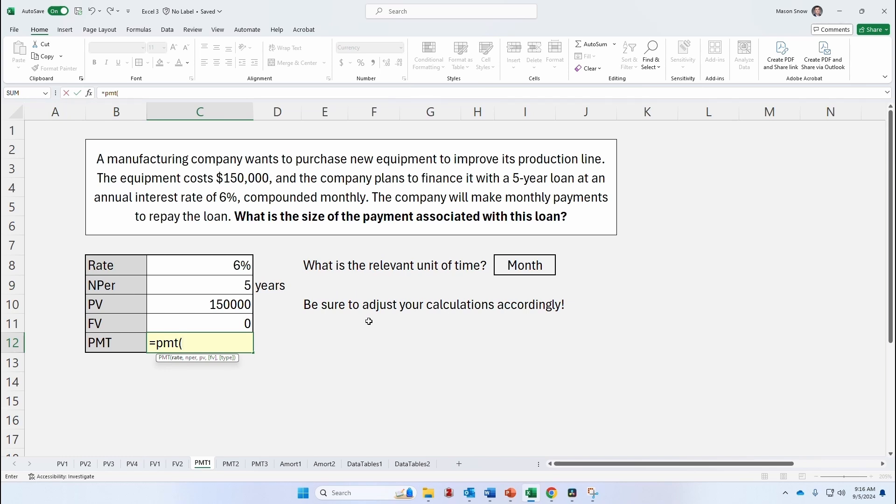
left_click(235, 264)
type("/12")
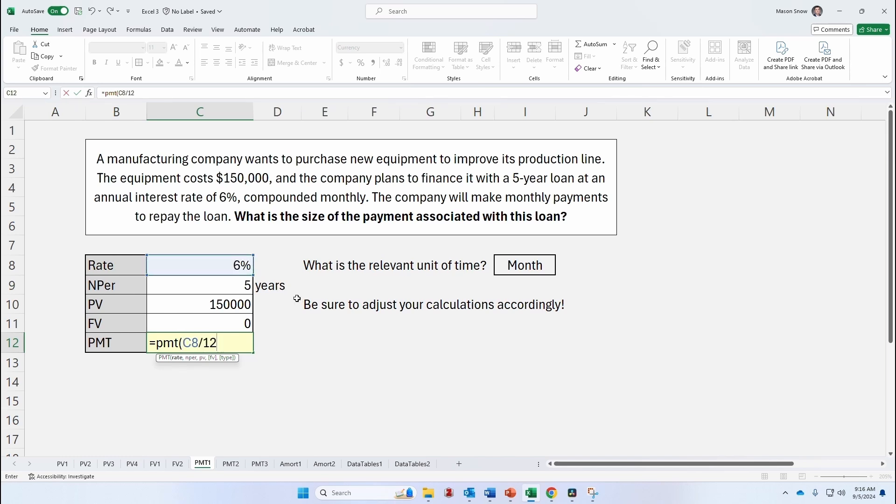
type(",")
left_click(221, 283)
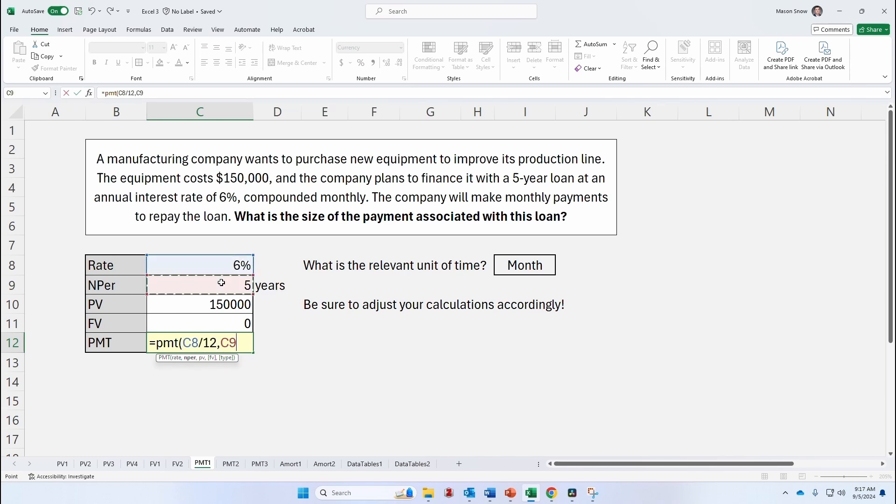
type("*12,")
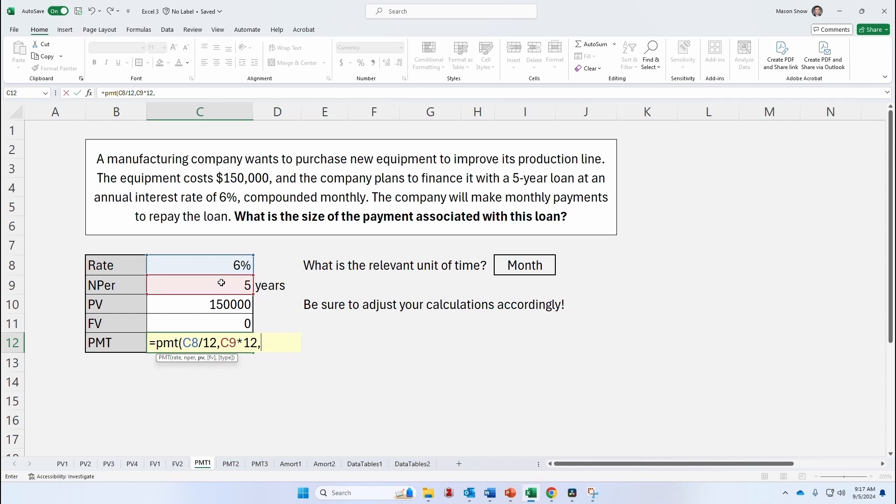
Finish the PMT formula with C10 as present value, C11 as future value and type 0
left_click(206, 304)
type(",")
left_click(206, 323)
type(",")
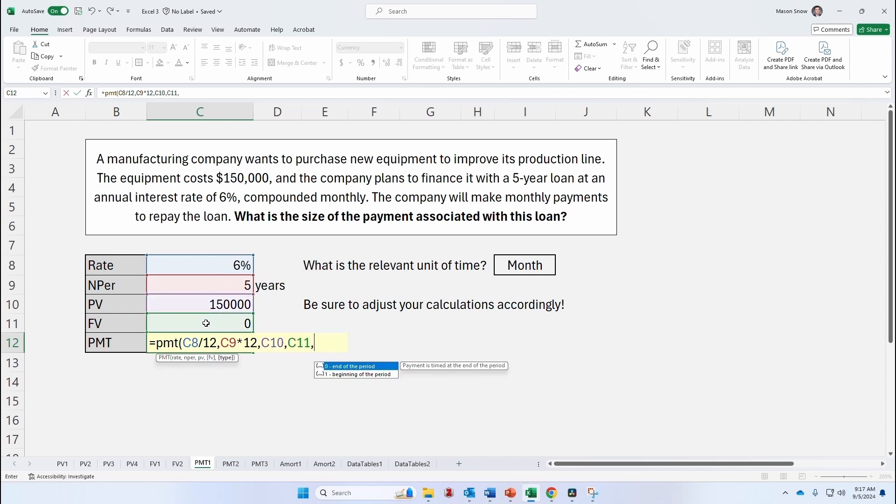
type("0)")
key("Return")
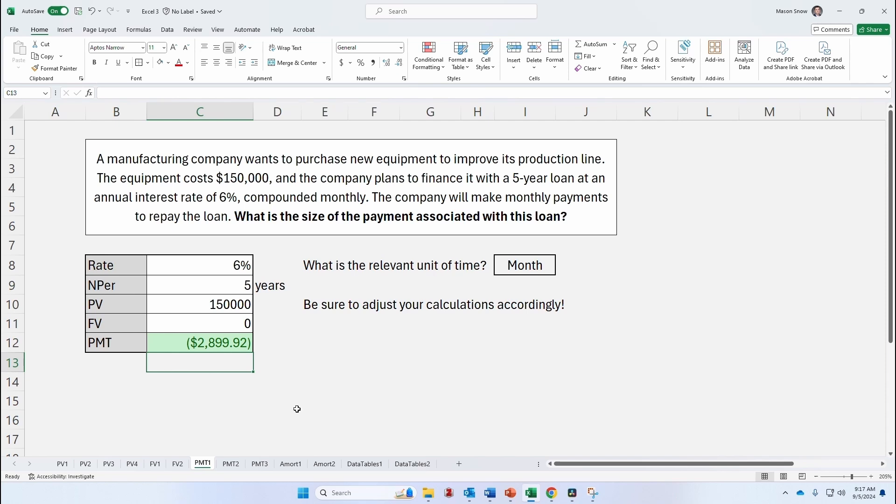
Switch to the PMT2 sheet and enter a rate of 0.065 and NPer of 30 years
left_click(231, 464)
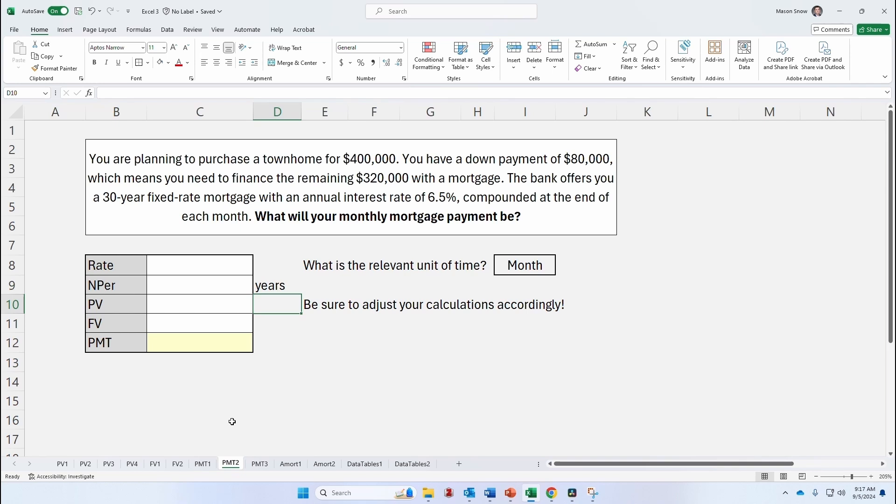
left_click(497, 228)
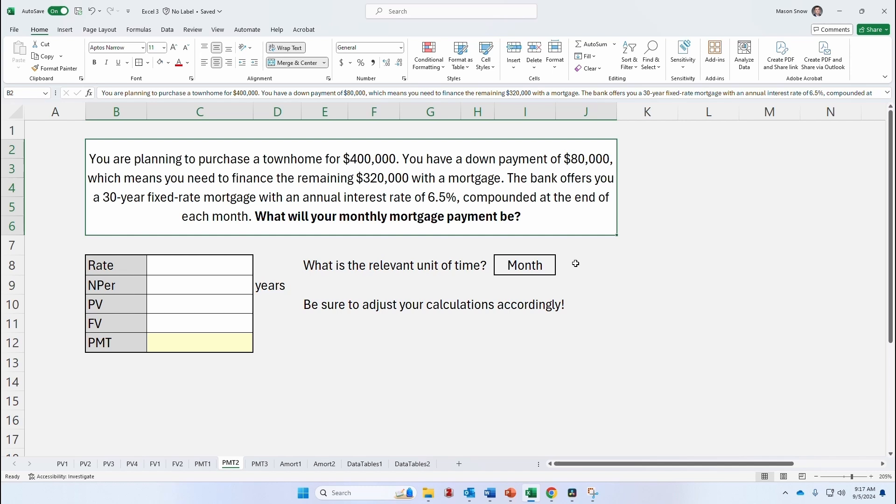
left_click(226, 267)
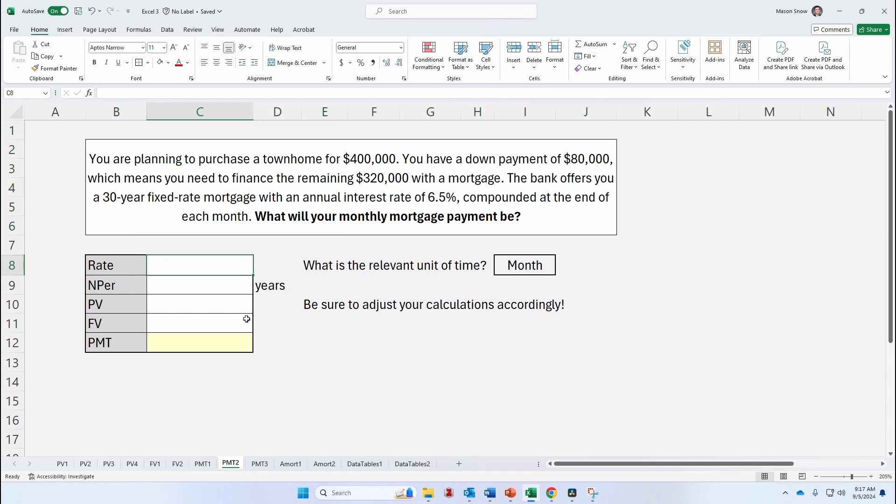
type("0.06")
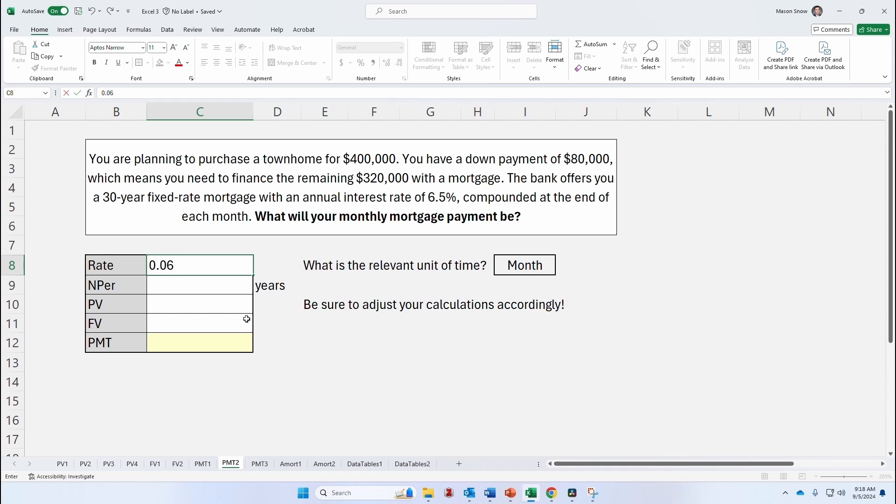
type("5")
key("Return")
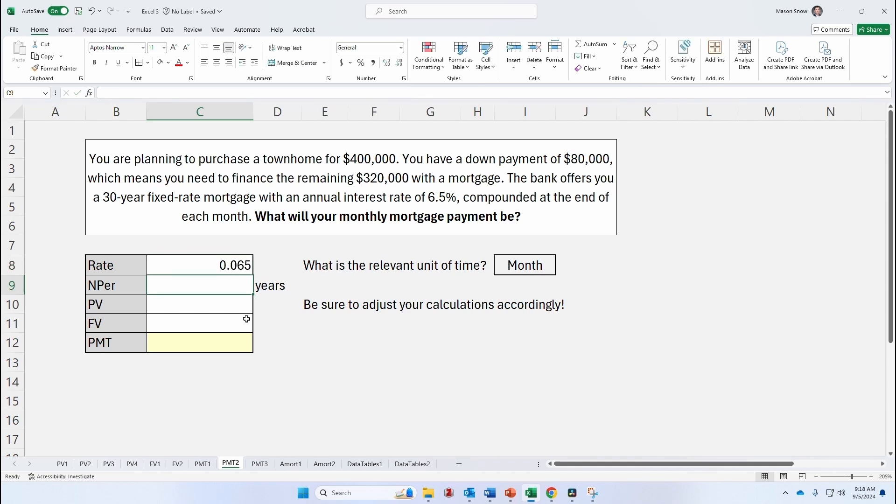
type("30")
key("Return")
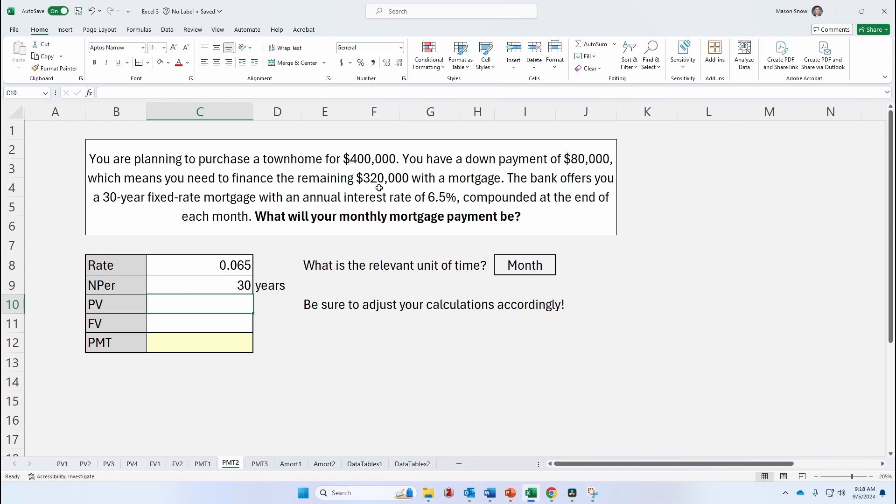
Enter the present value 320000 and future value 0
type("320")
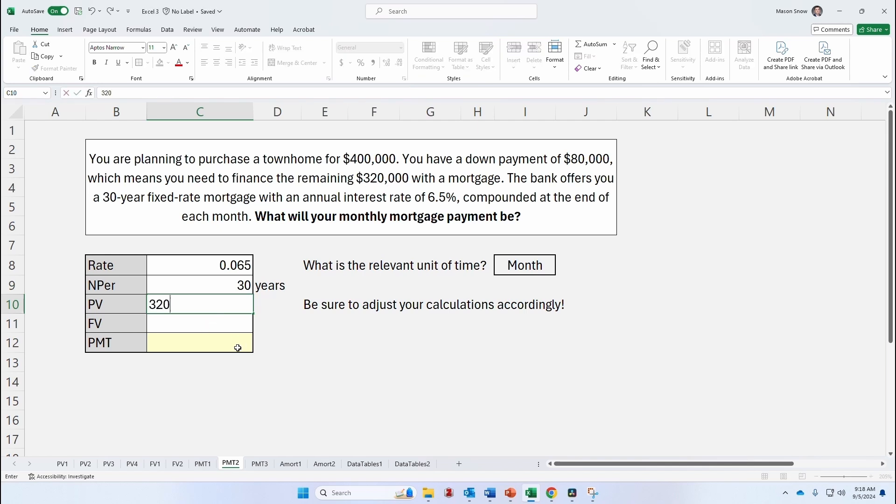
type("0000")
key("Return")
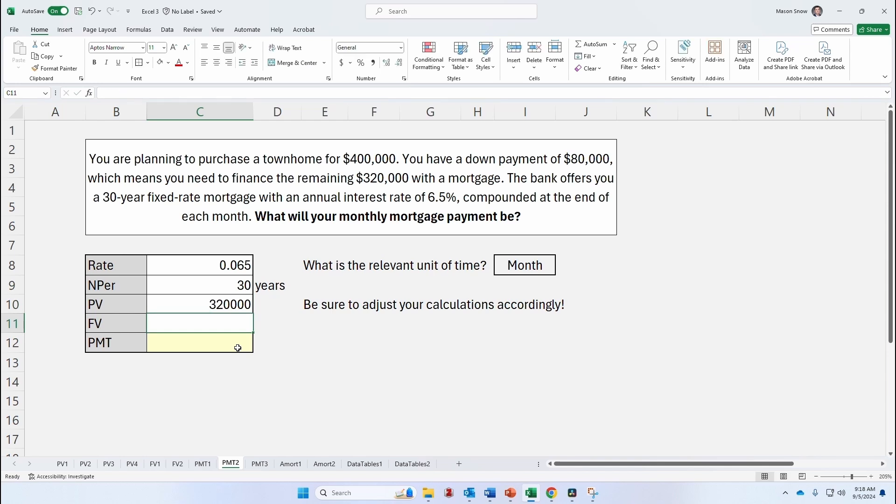
type("0")
key("Return")
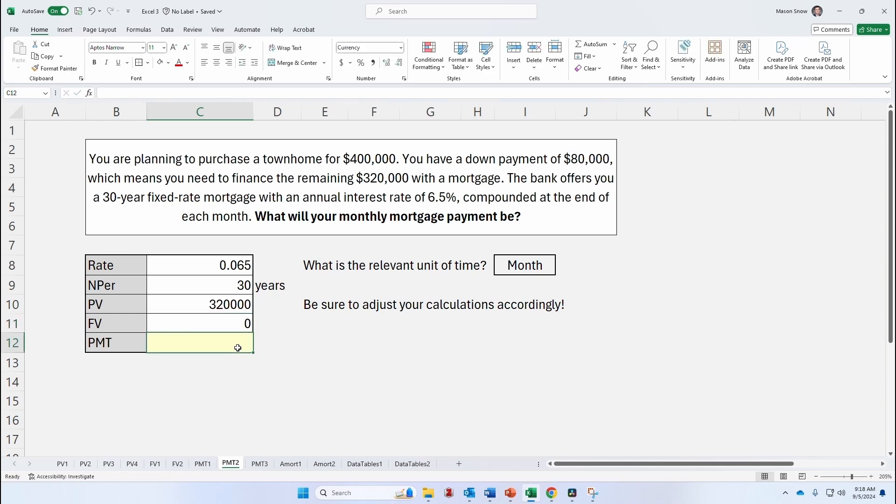
Start a PMT formula in the payment cell referencing C8/12 for the rate and C9*12 for periods
type("=pmt(")
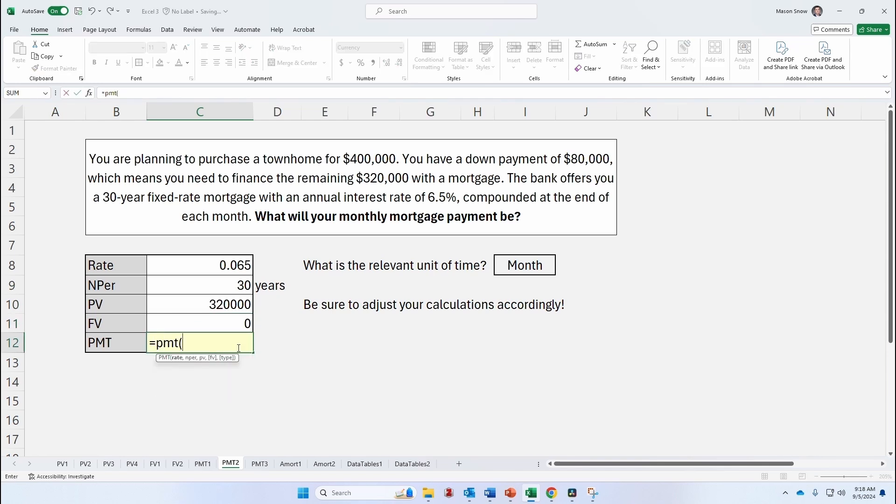
key("Up")
key("Up")
key("Up")
key("Up")
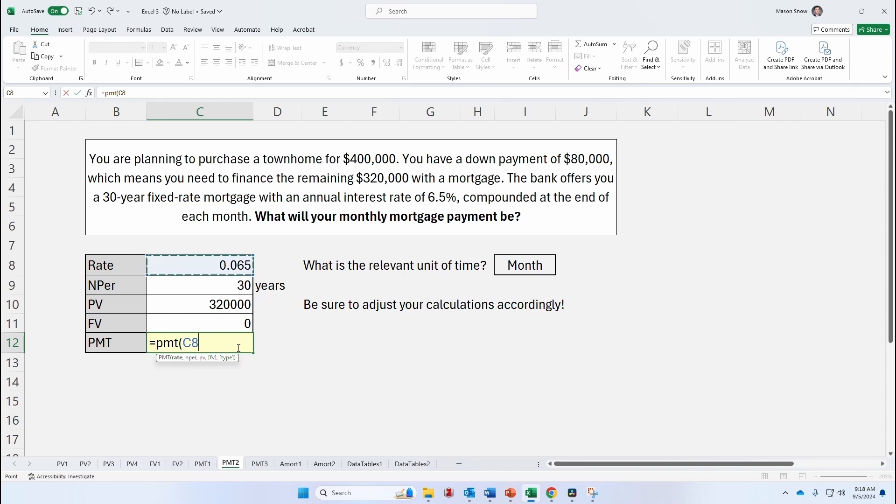
type("/12,")
key("Up")
key("Up")
key("Up")
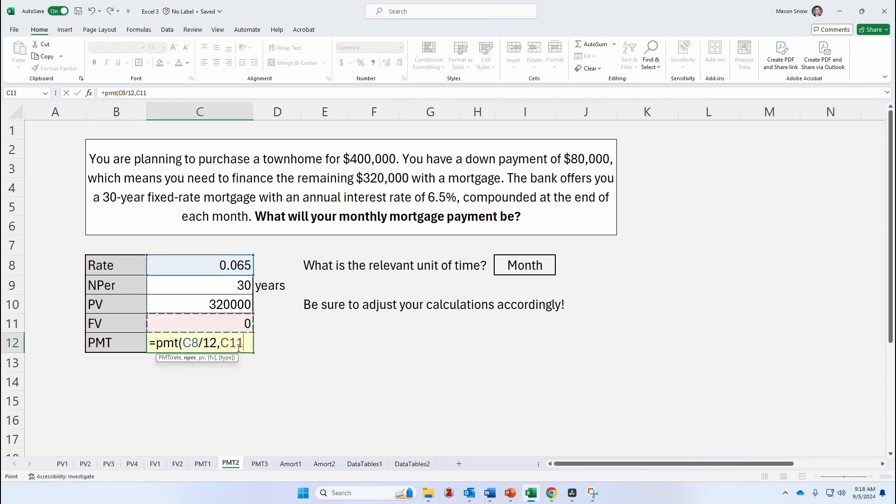
type("*12")
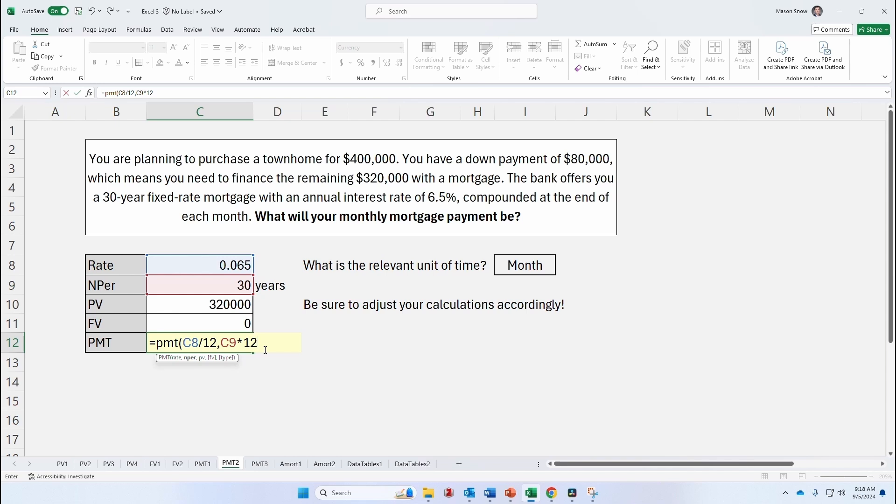
Complete the PMT formula with C10, C11 and type 0
type(",")
left_click(240, 302)
type(",")
left_click(241, 323)
type(",")
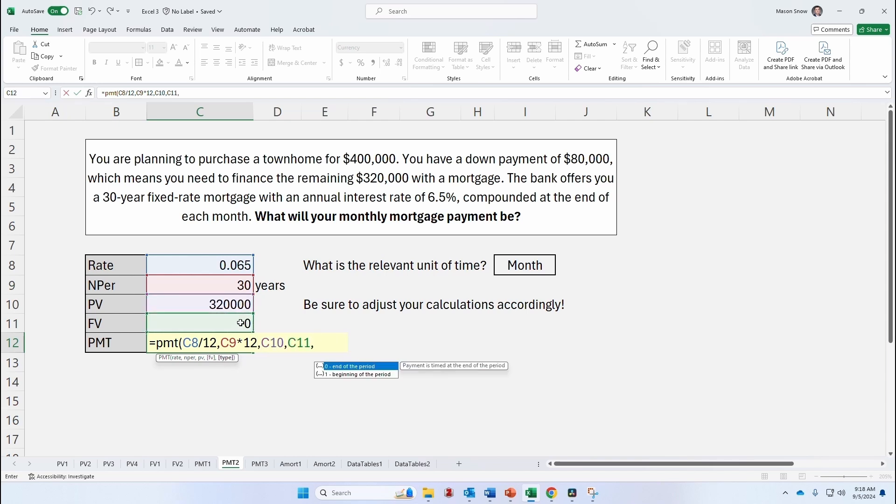
type("0)")
key("Return")
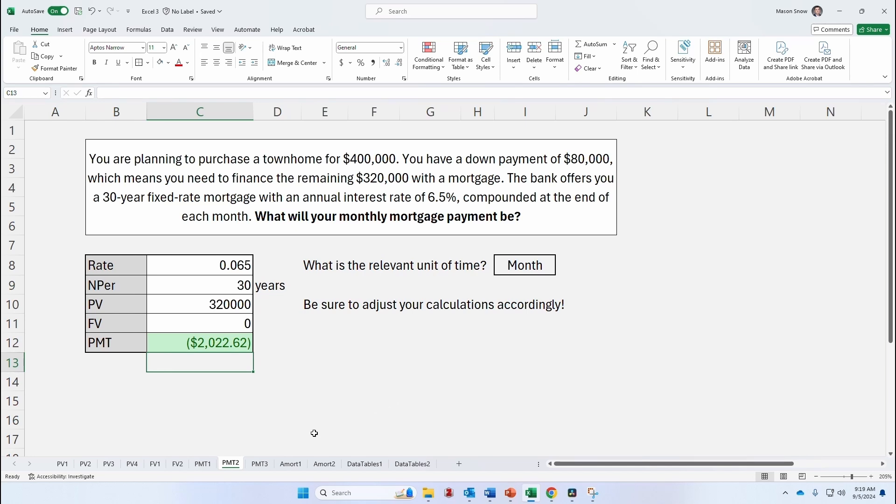
Switch to the PMT3 sheet and enter a listing price of 500,000
left_click(260, 463)
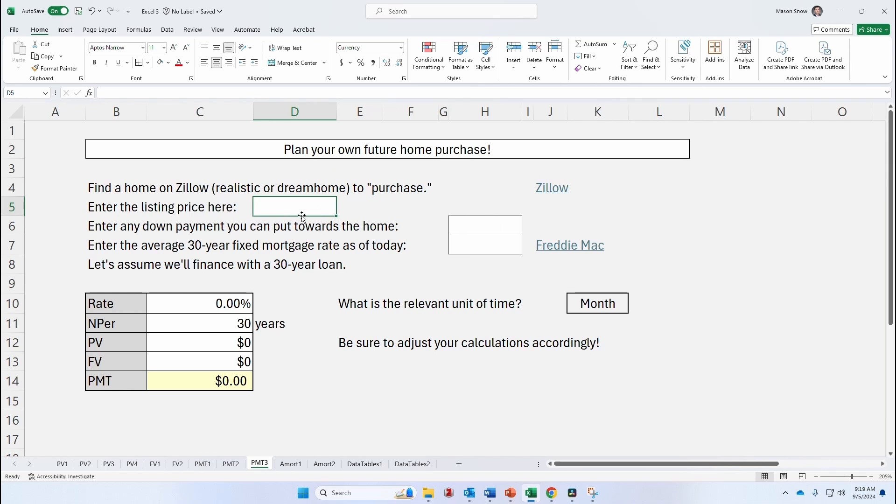
type("5")
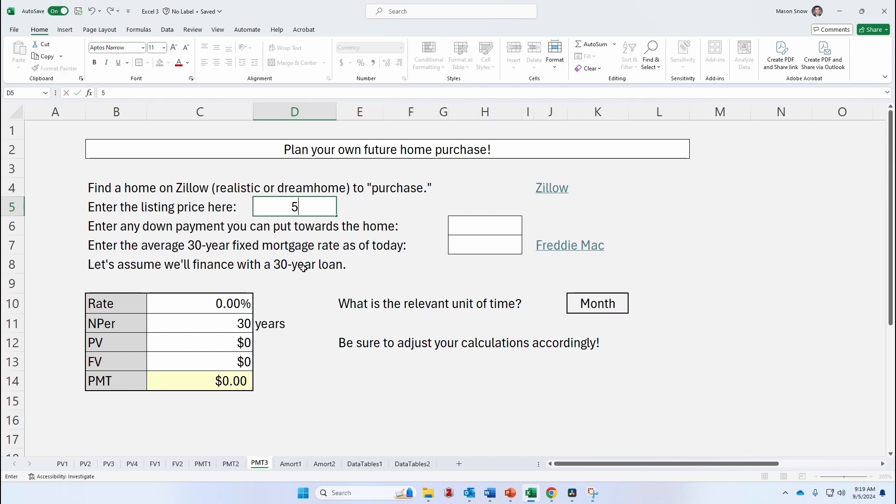
type("00,000")
key("Return")
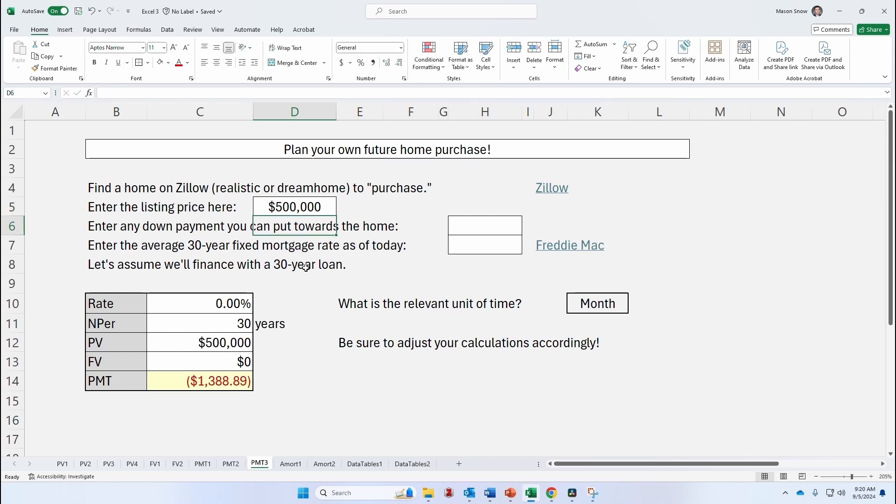
Enter a down payment of 15000 and an average mortgage rate of 6.5%
left_click(459, 225)
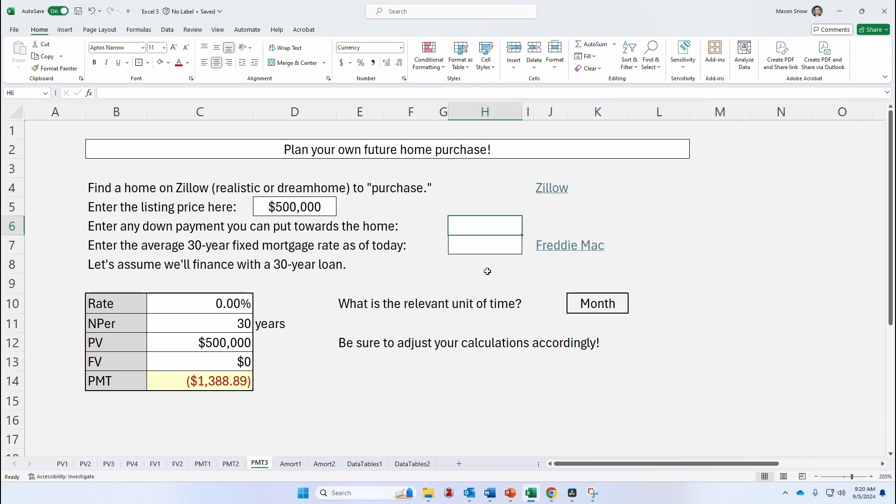
type("15000")
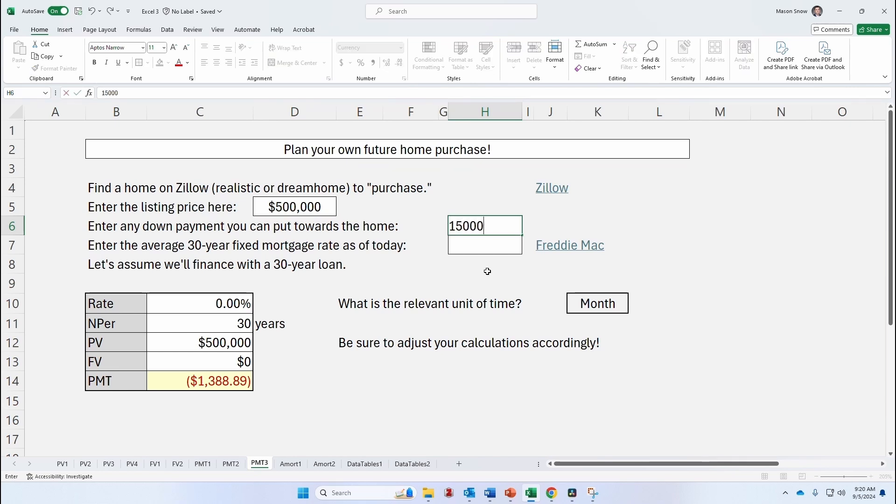
key("Return")
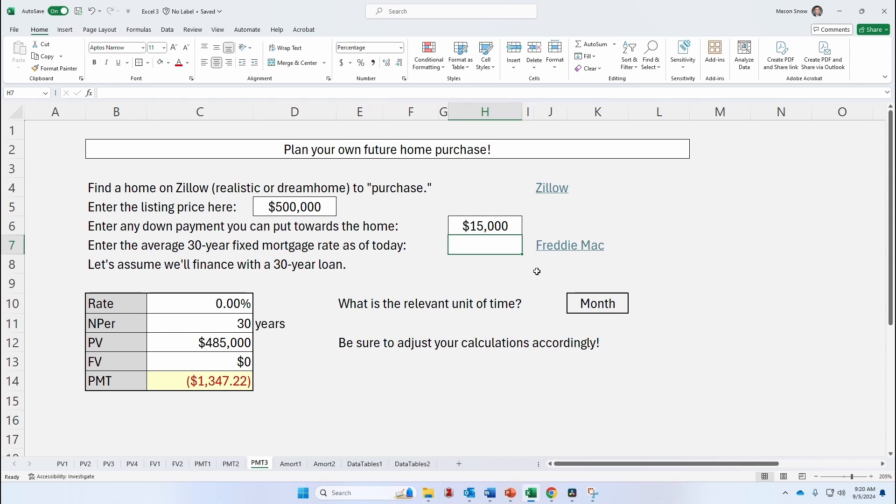
type("6.5")
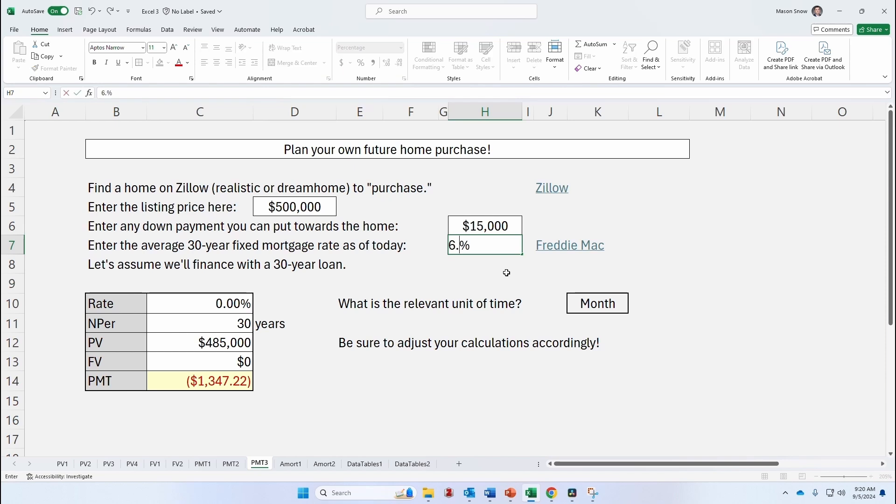
key("Return")
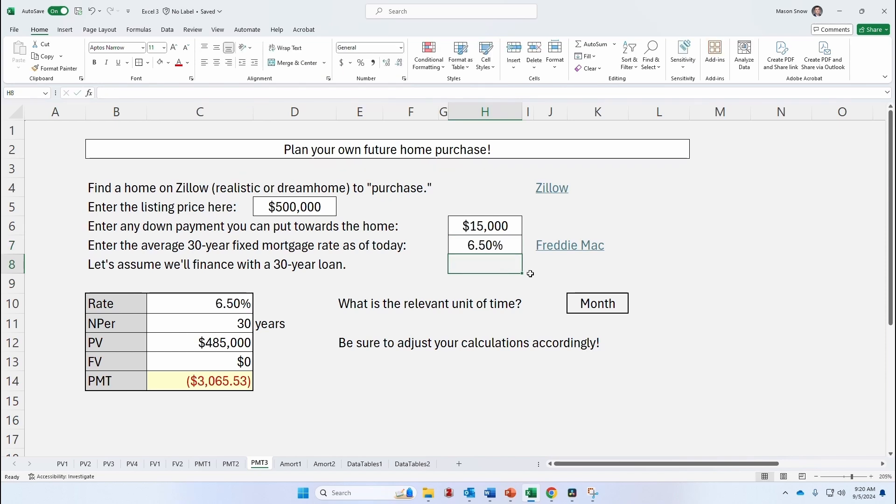